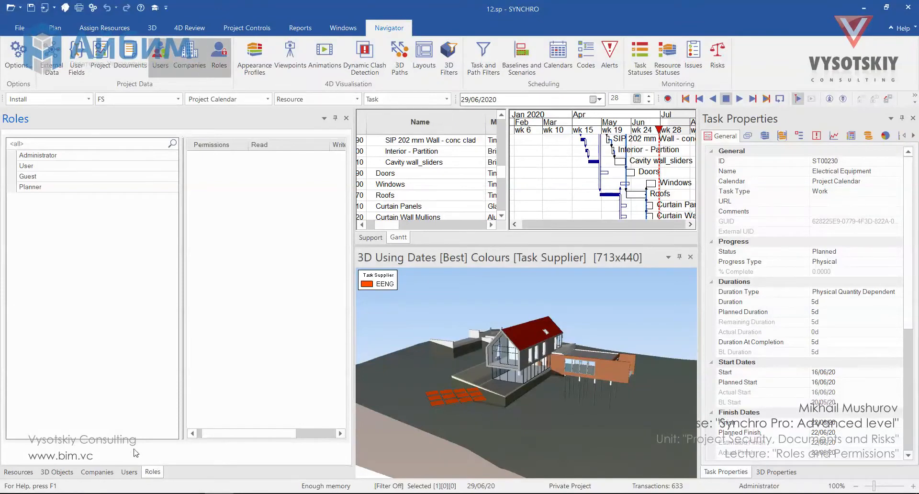
- Switch the left panel to the Users list, where Administrator is the only user
click(129, 473)
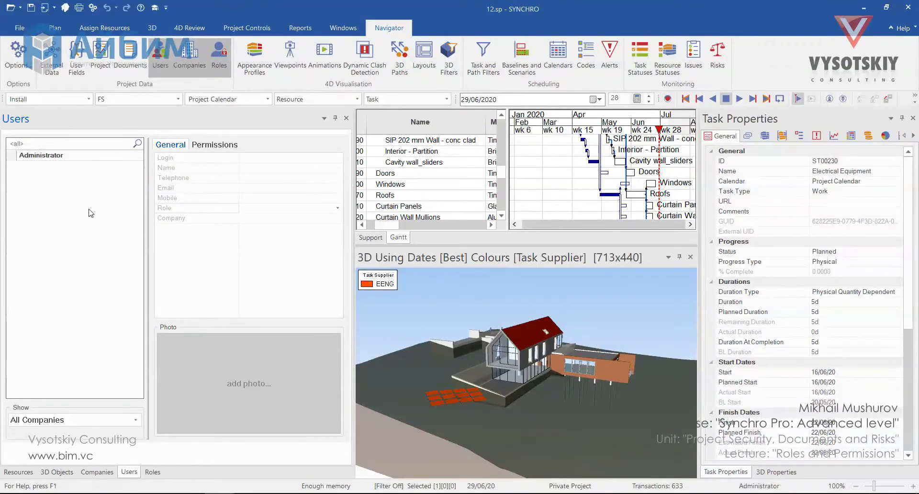
- Add user 'Sub 1' with role User, company EENG, and a confirmed password
right_click(89, 210)
click(101, 216)
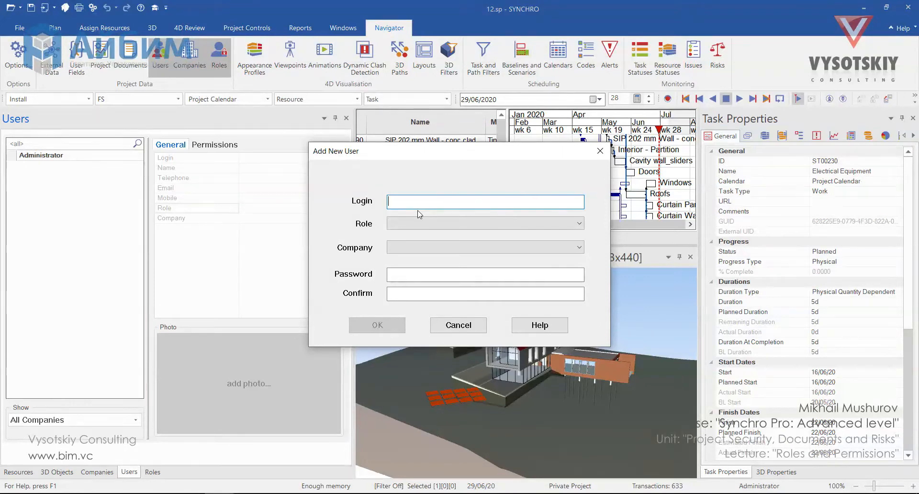
text(Sub 1)
click(580, 224)
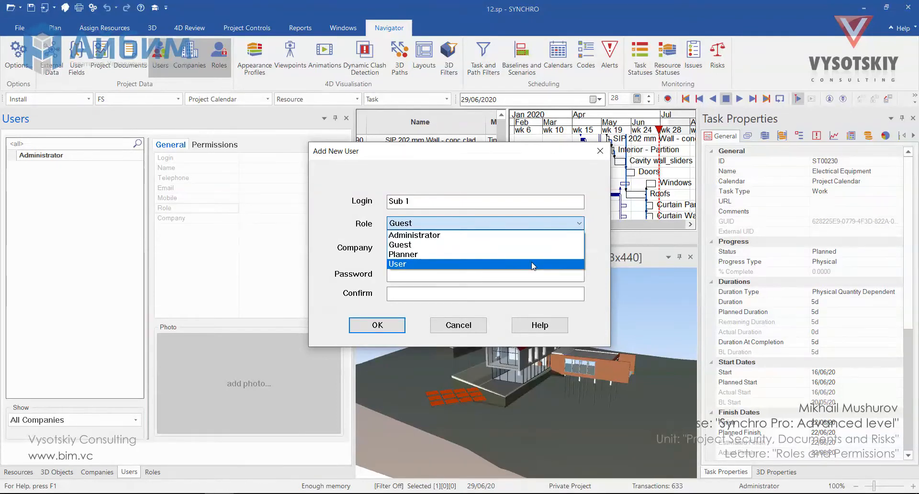
click(529, 264)
click(582, 246)
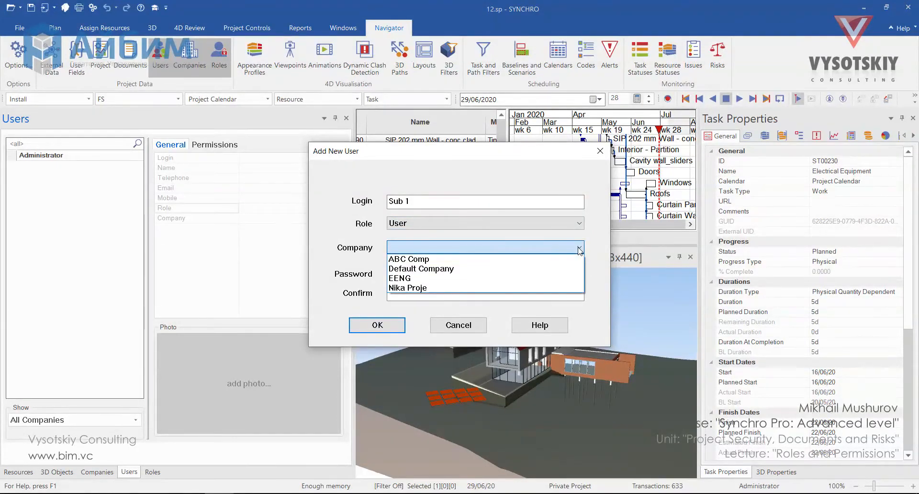
click(445, 277)
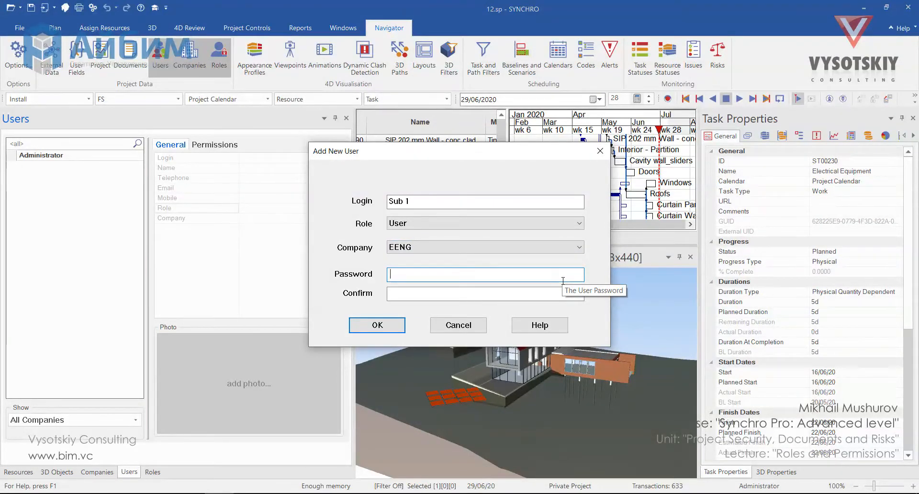
text(***)
click(532, 293)
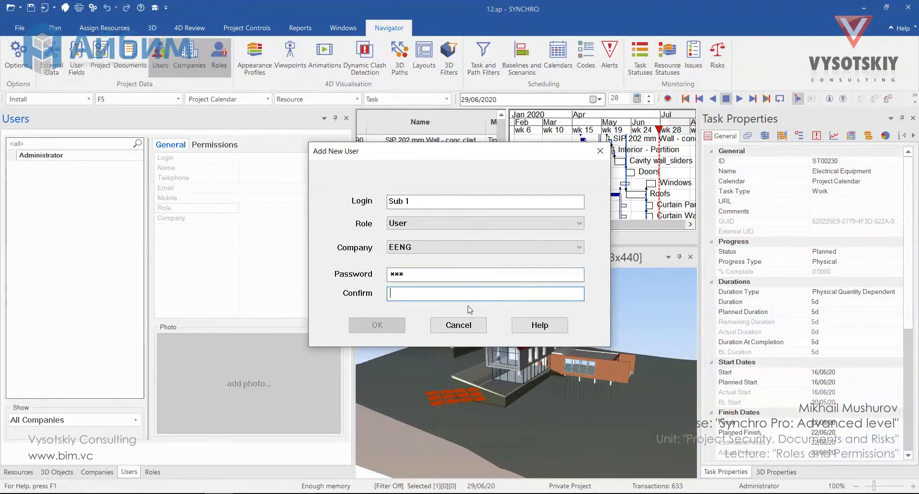
text(***)
click(402, 324)
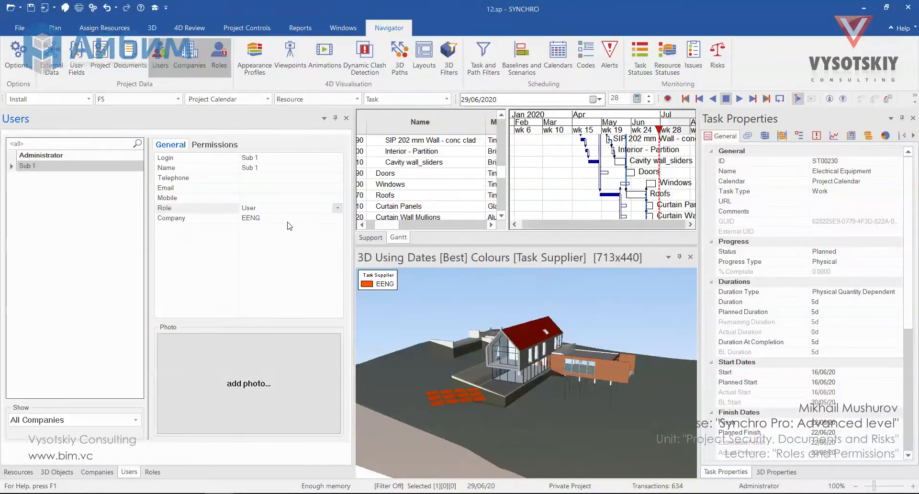
- Skip adding a photo, show Sub 1's permissions, and widen the Users panel
click(279, 354)
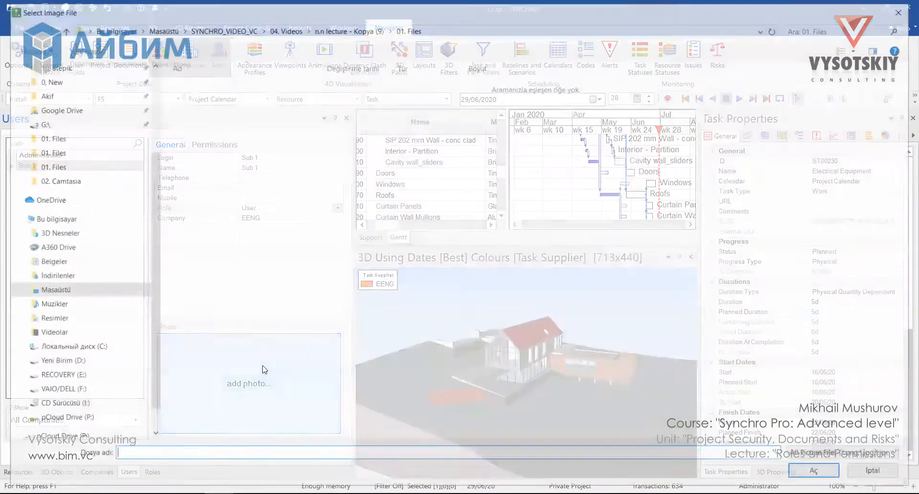
click(879, 473)
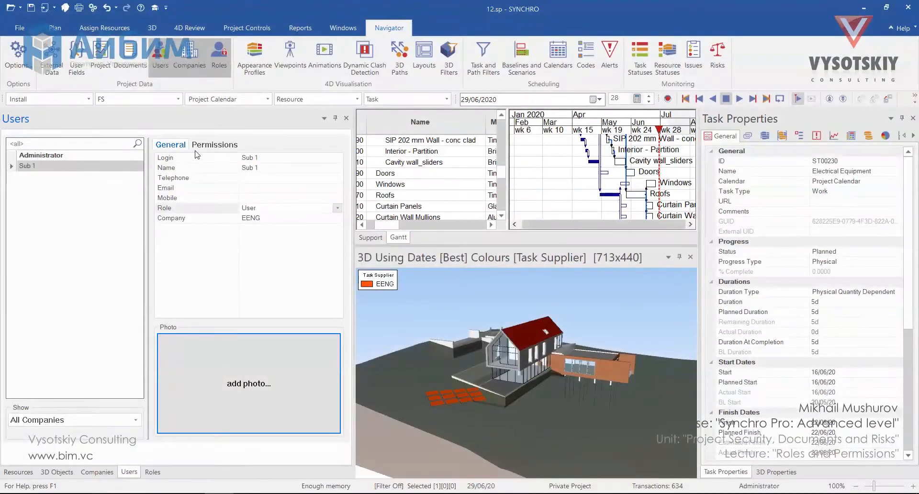
click(199, 147)
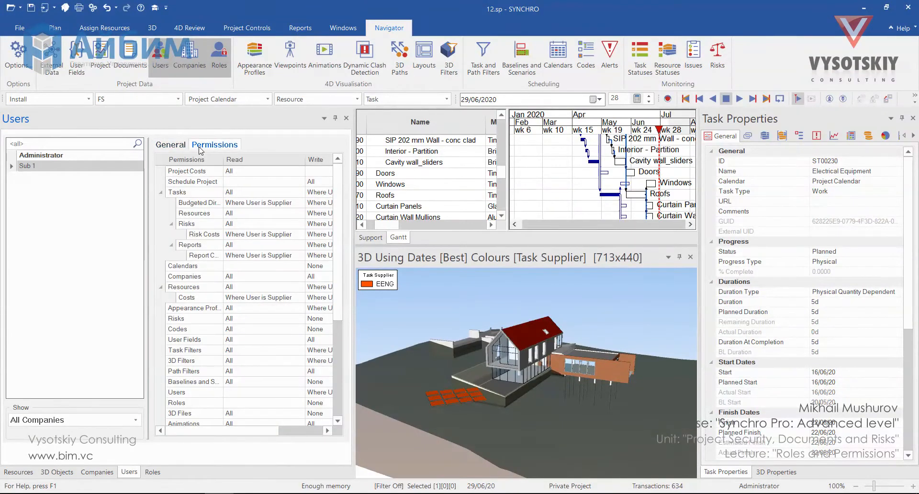
drag(354, 279, 467, 279)
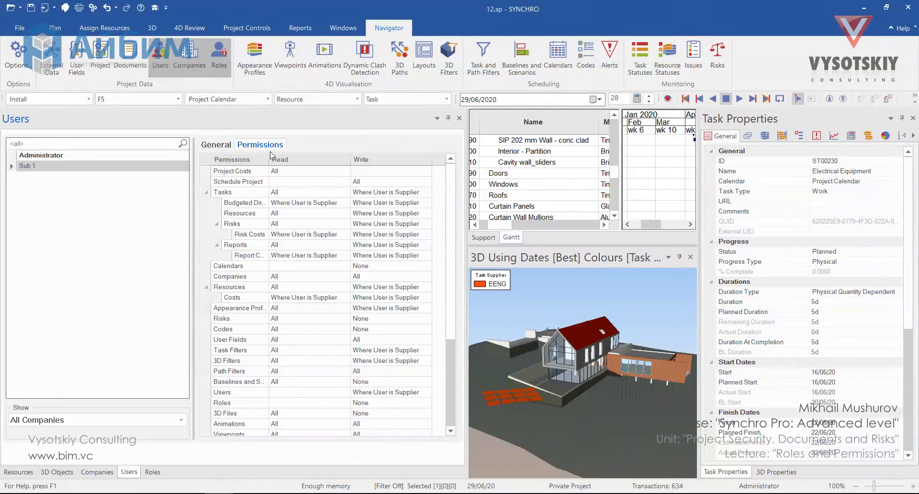
- Compare Sub 1's General details and User-role permissions, then open Sub 1's Role dropdown
click(215, 144)
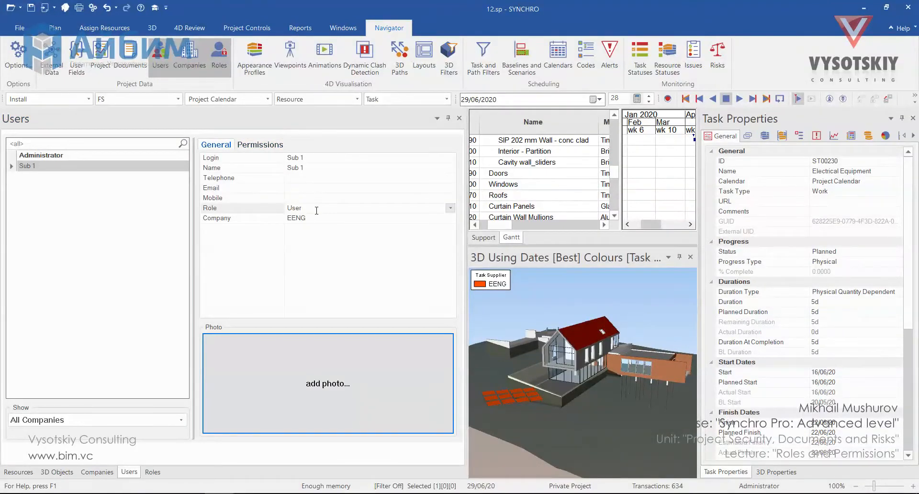
click(260, 144)
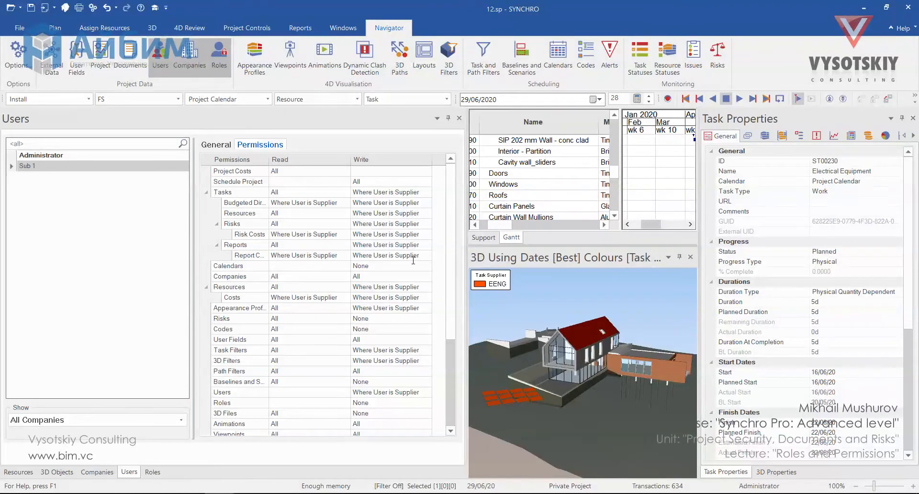
click(216, 144)
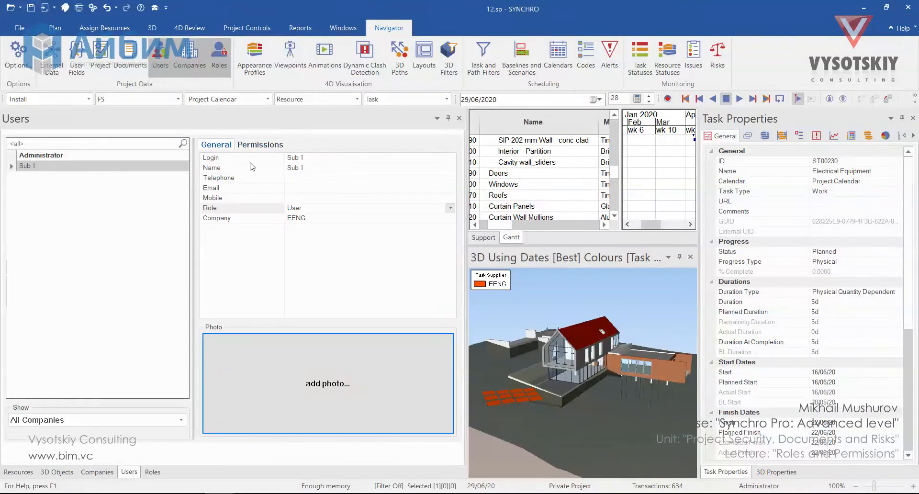
click(363, 208)
click(450, 208)
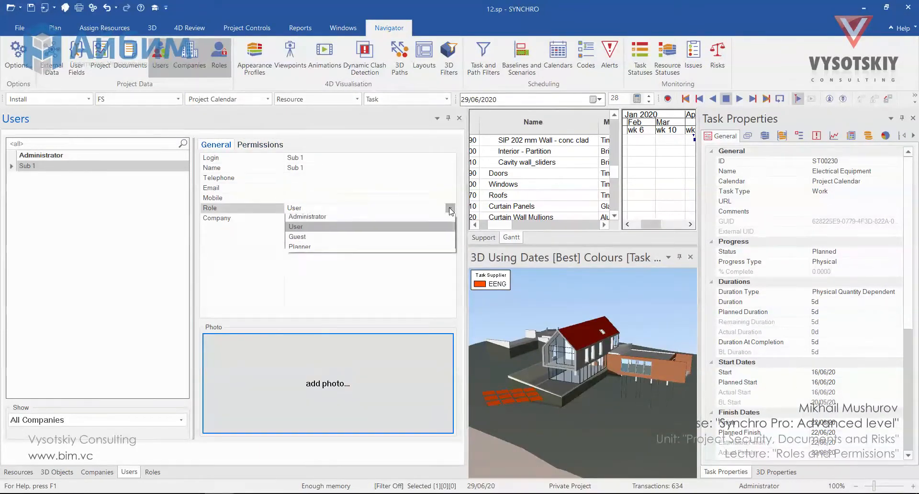
- Change Sub 1's role to Guest and resize panels to reveal the MK03 and Supplier columns
click(447, 235)
click(271, 145)
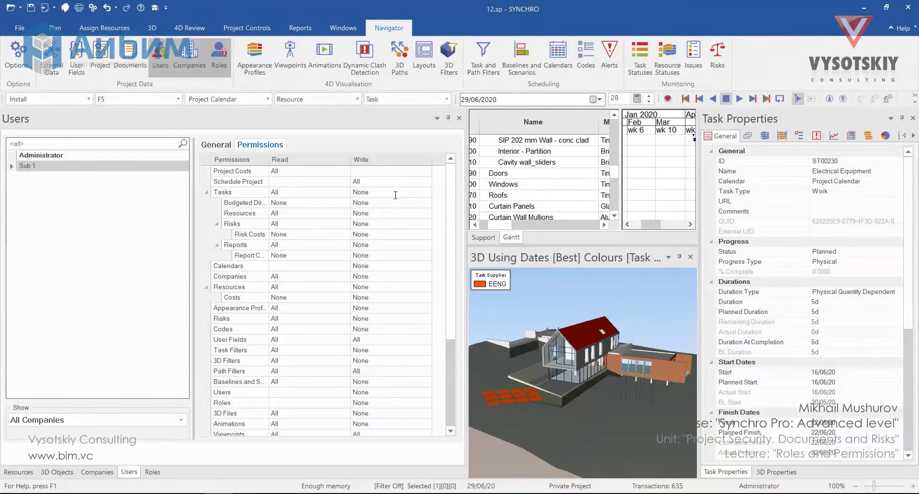
drag(465, 210, 406, 212)
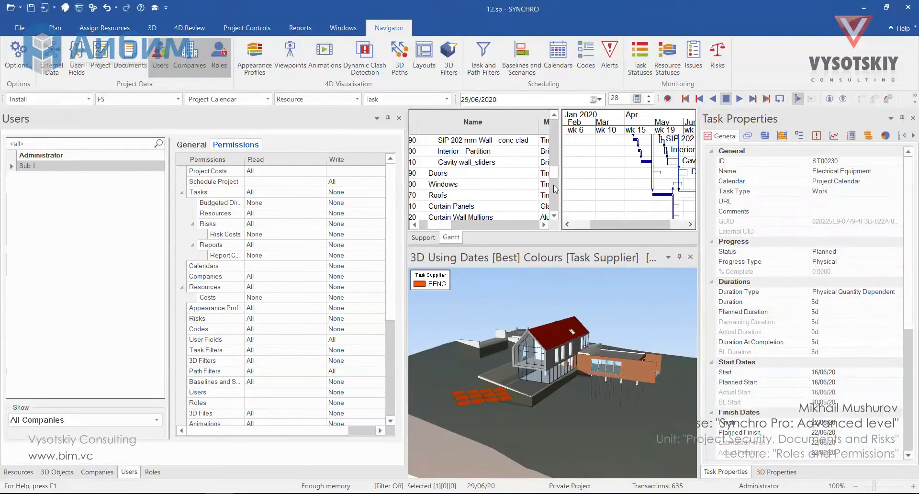
drag(555, 190, 641, 191)
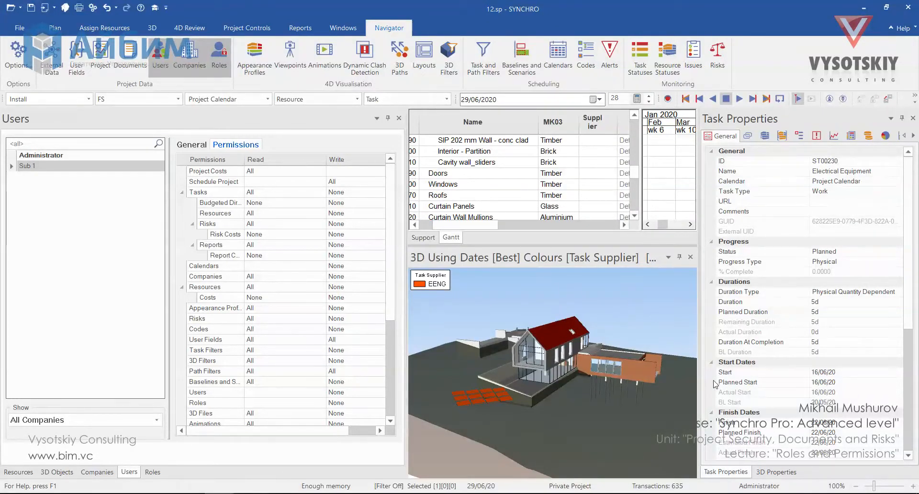
- Log in to the project as Sub 1 with its password via the status-bar user field
right_click(724, 490)
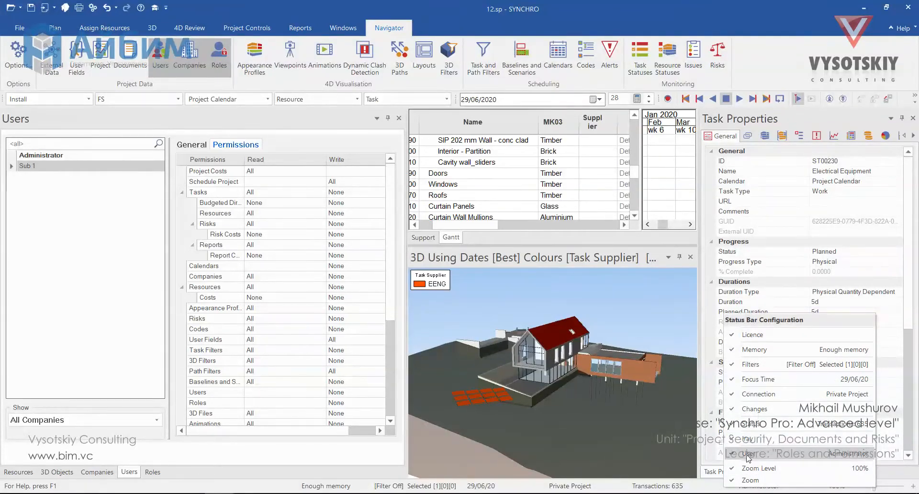
click(714, 490)
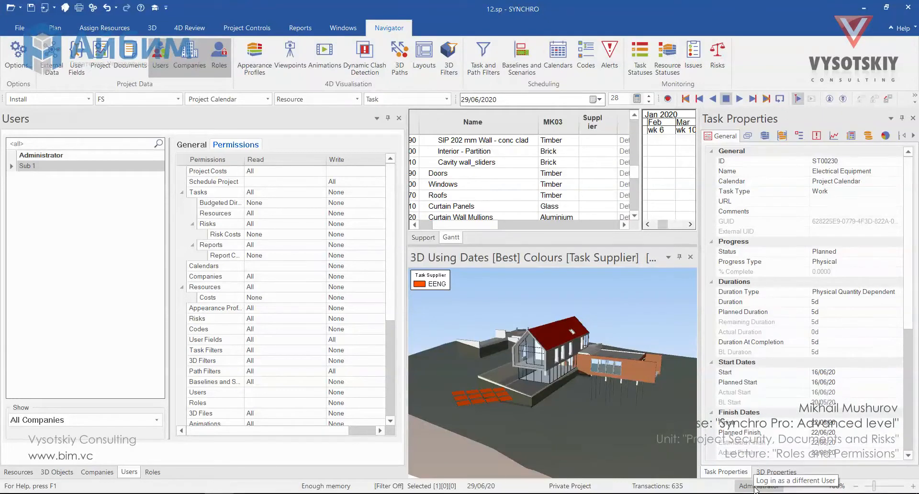
double_click(756, 486)
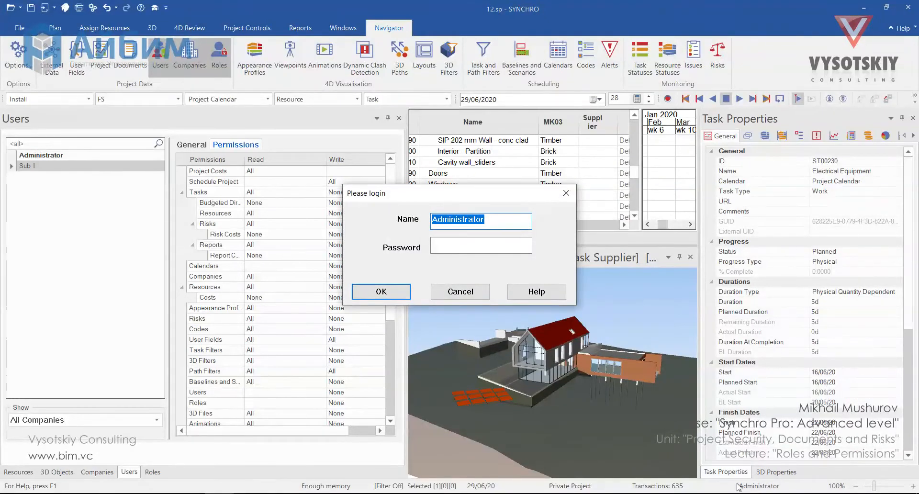
text(Sub 1)
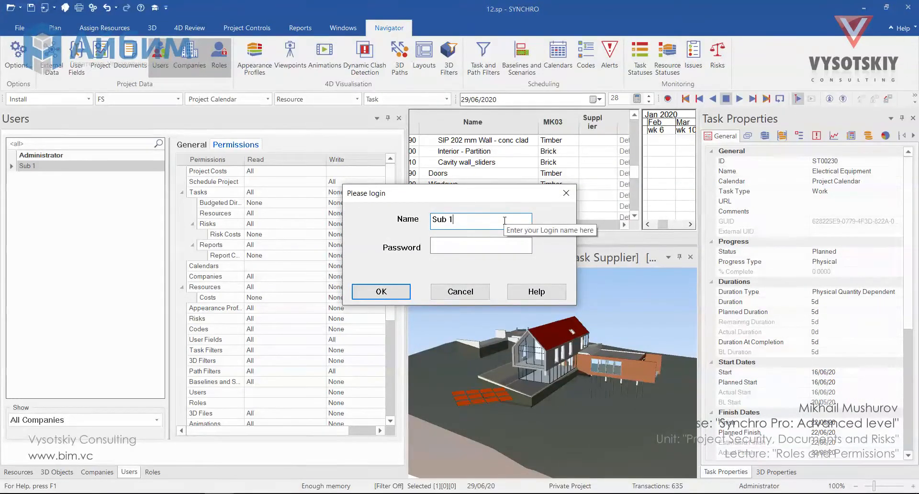
key(Tab)
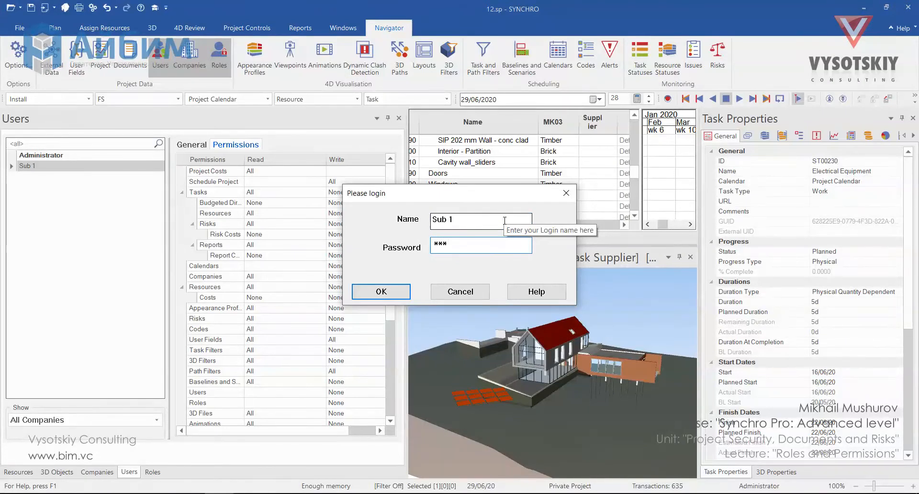
click(404, 292)
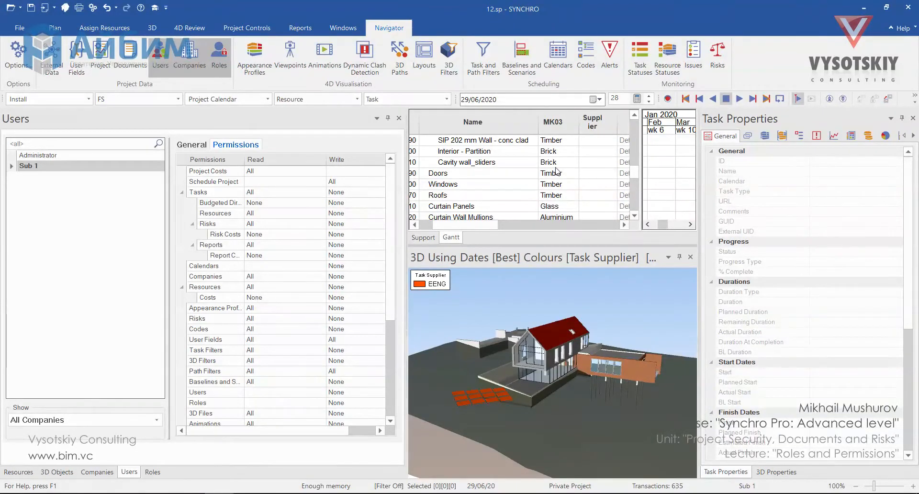
- Try adding a task below Railings as Sub 1 and dismiss the access-permission error
click(662, 184)
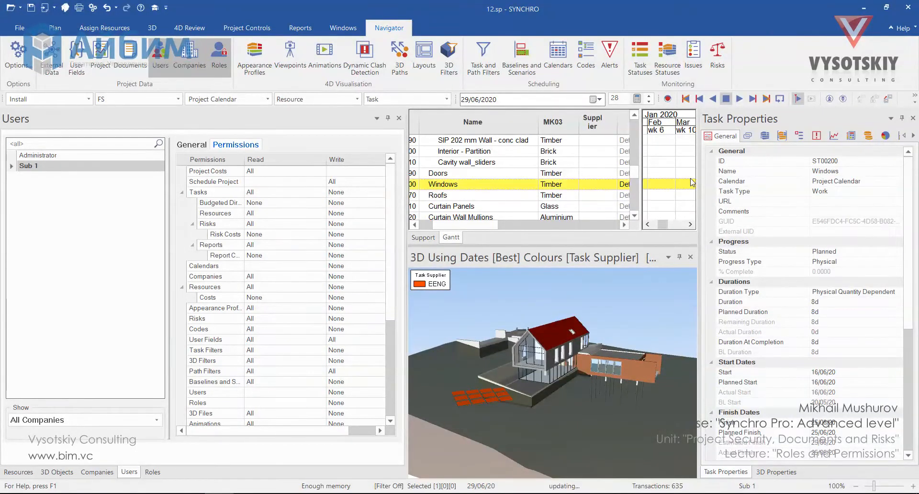
scroll(500, 173, down, 5)
click(500, 152)
click(500, 151)
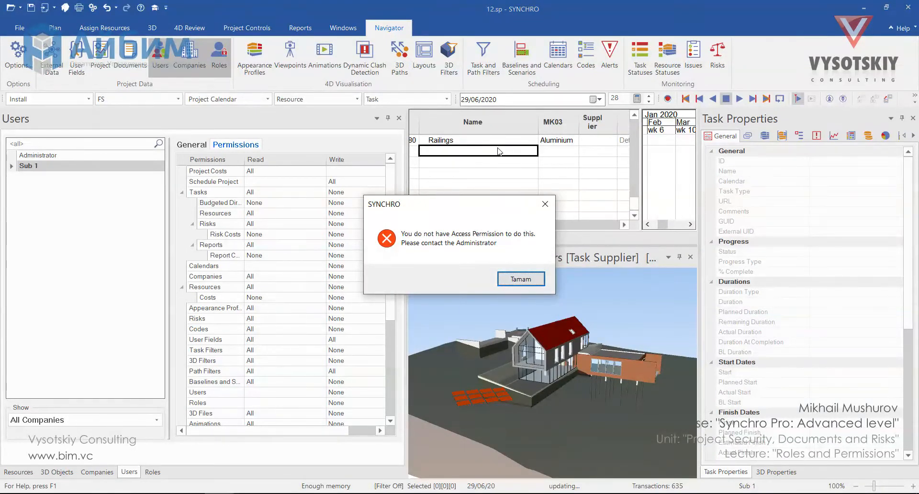
click(531, 280)
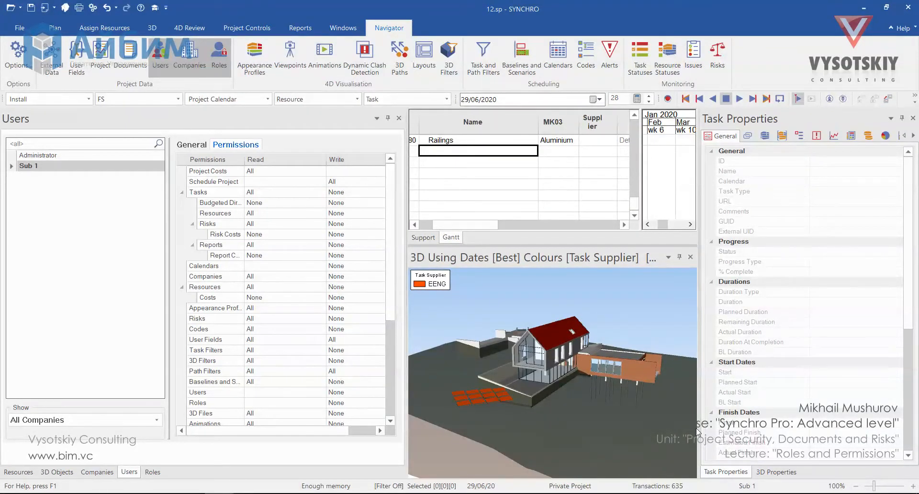
- Log back in as Administrator
double_click(758, 489)
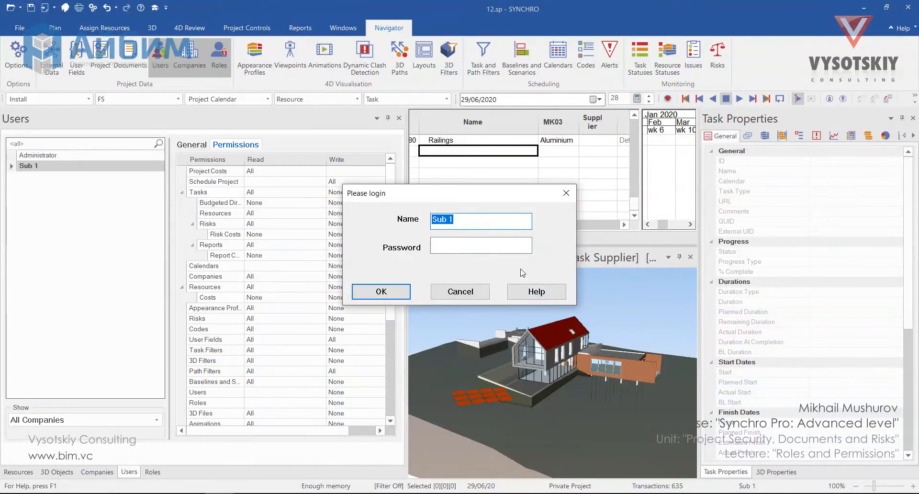
text(Administrator)
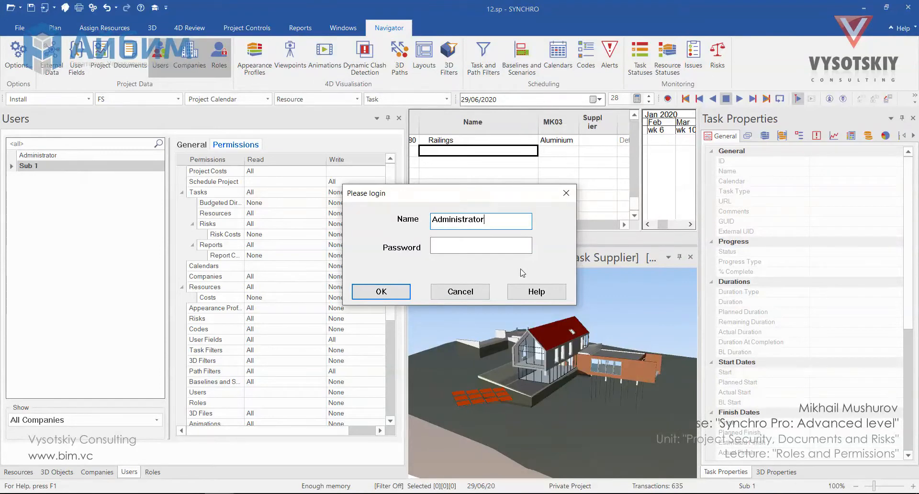
key(Return)
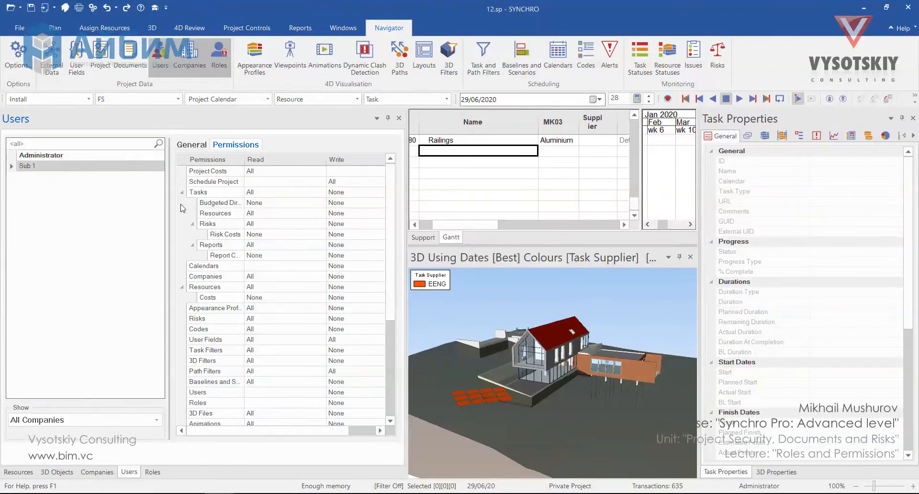
- Add a new role named 'Test' in the Roles list
click(153, 471)
right_click(115, 236)
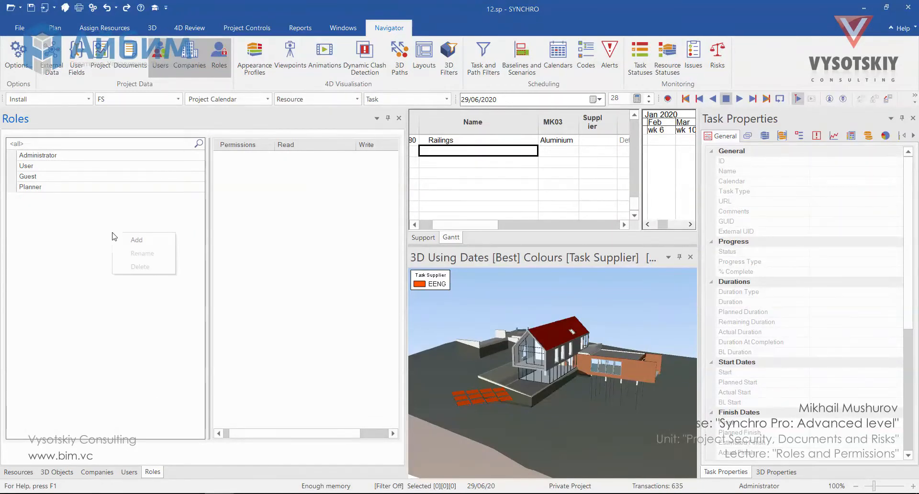
click(137, 239)
text(Test)
key(Return)
- Set the Test role's Tasks Read permission to None and return to the Users list
click(160, 198)
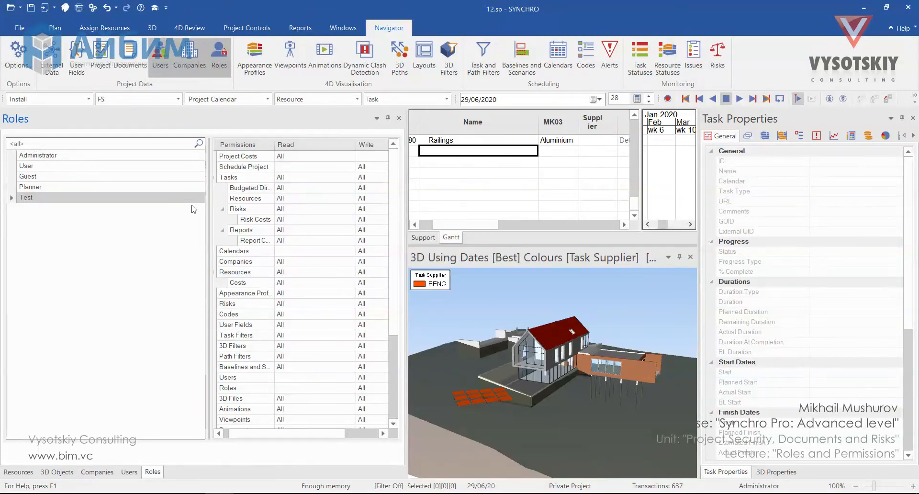
click(335, 178)
click(351, 178)
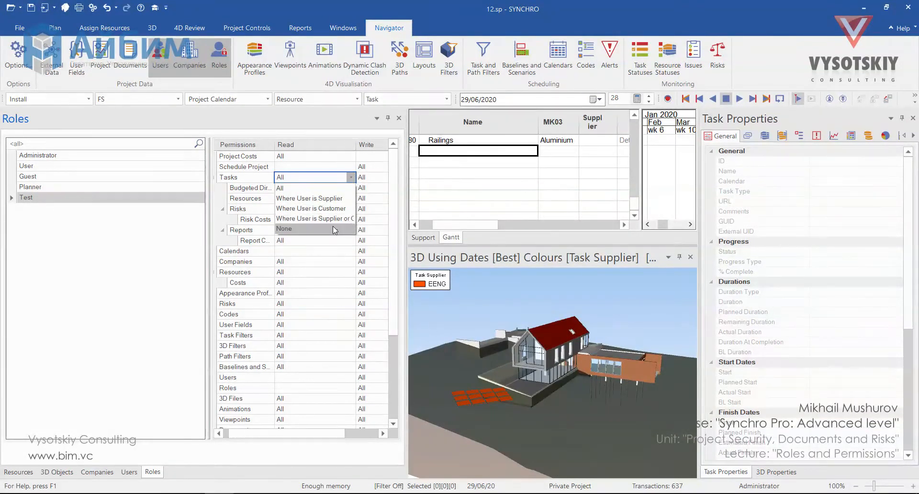
click(332, 229)
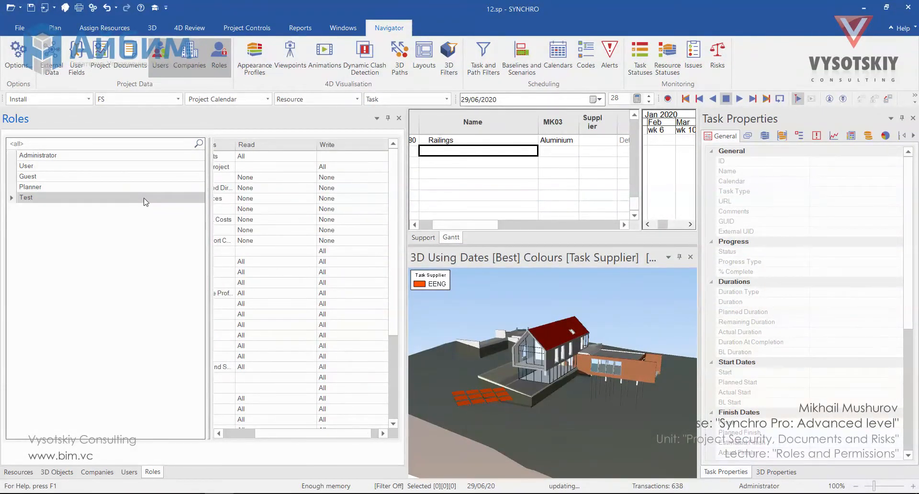
click(129, 473)
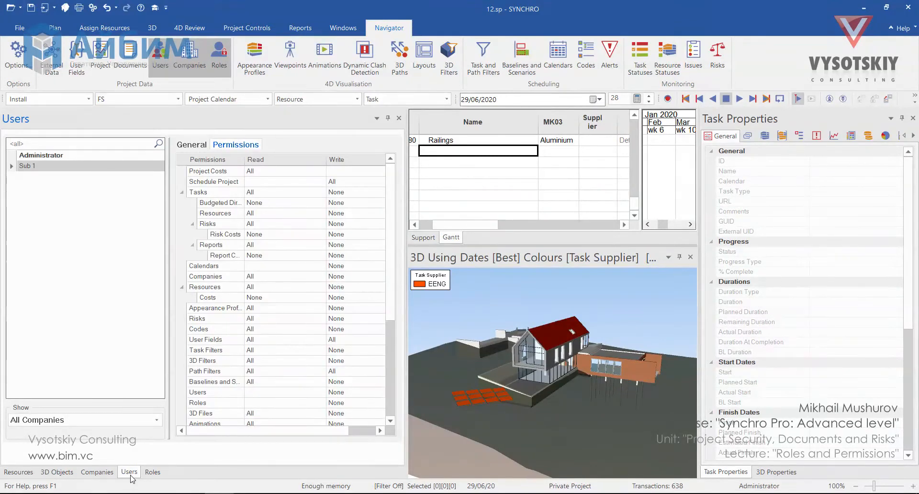
- Assign the Test role to Sub 1
click(191, 145)
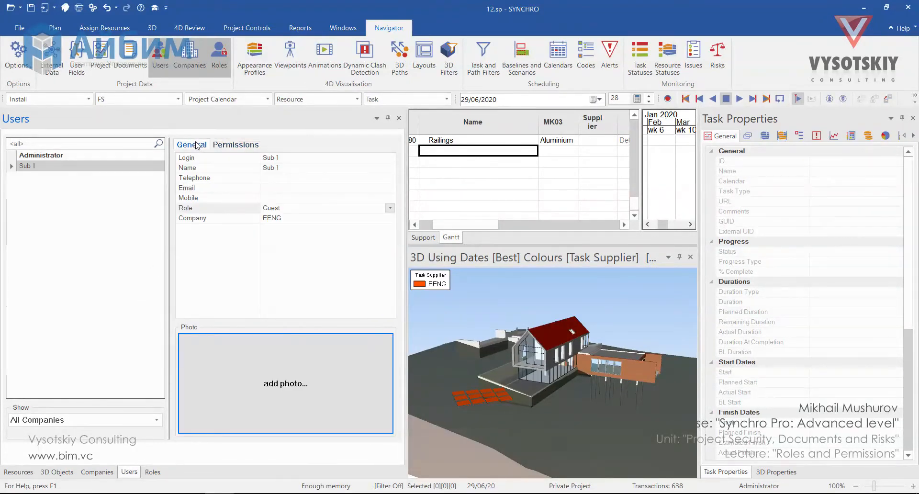
click(390, 208)
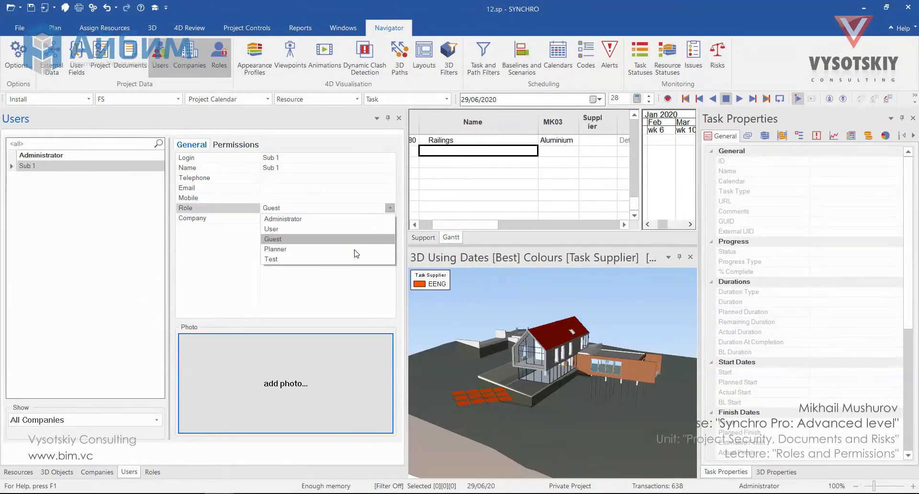
click(343, 260)
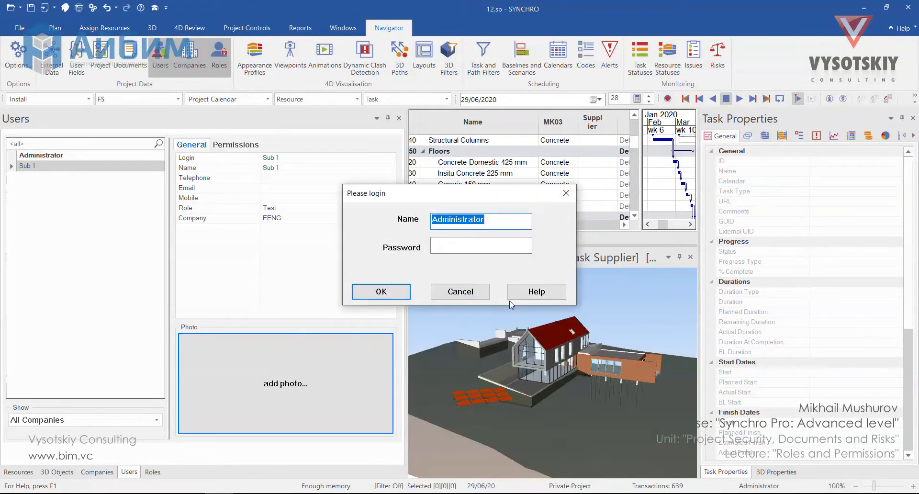
- Log in as Sub 1 with its password, leaving the task grid empty
text(Sub 1)
key(Tab)
text(123)
key(Return)
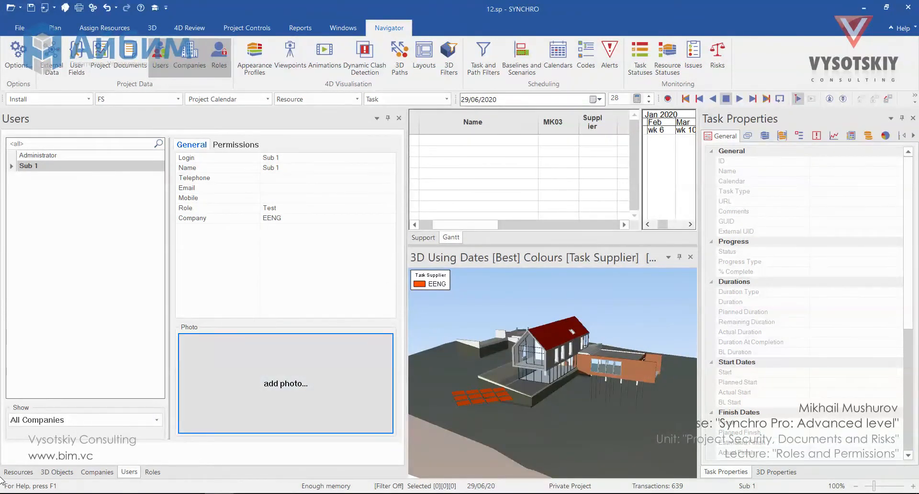
- Select the task assigned to Electrical Equipment from Resources and view its Links
click(18, 472)
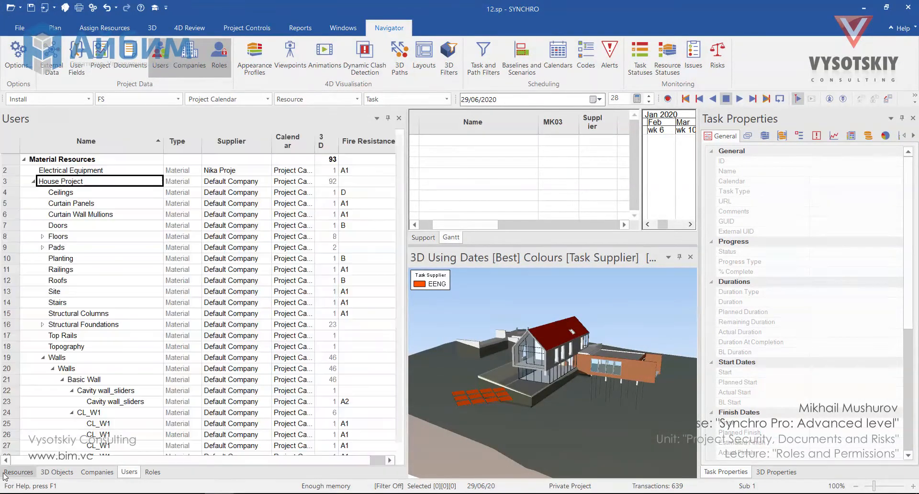
click(105, 171)
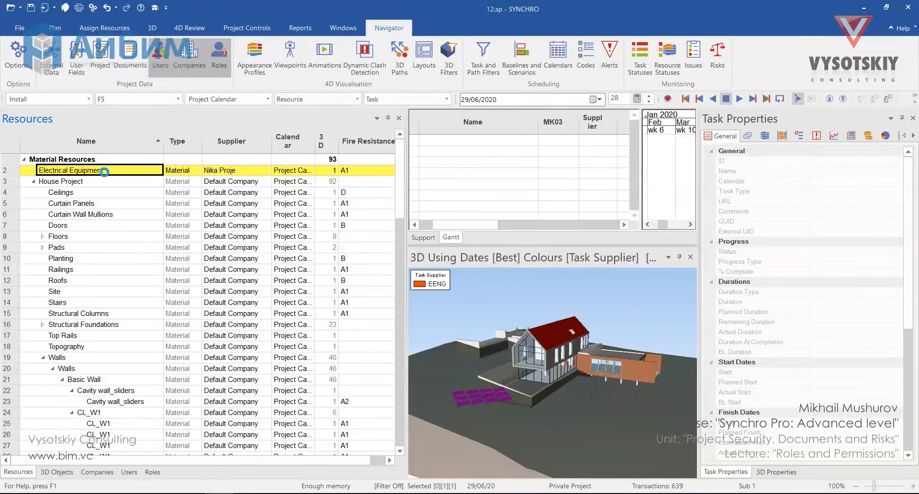
right_click(105, 171)
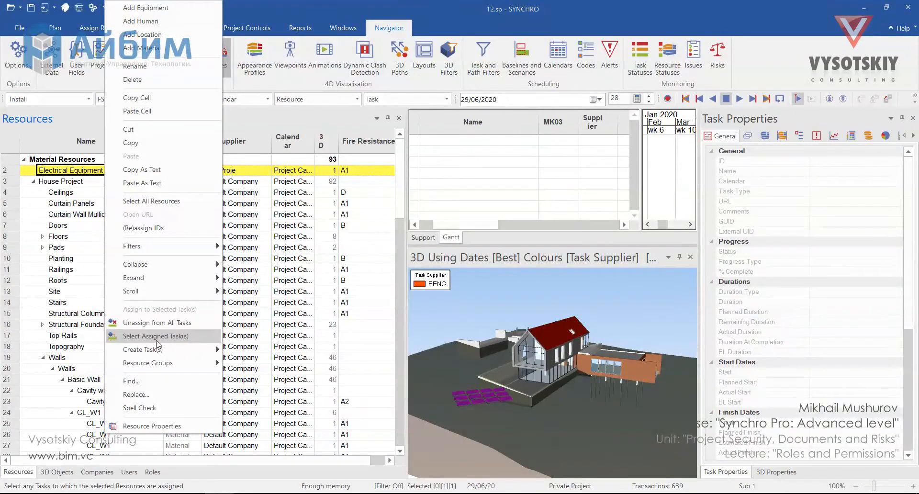
click(156, 336)
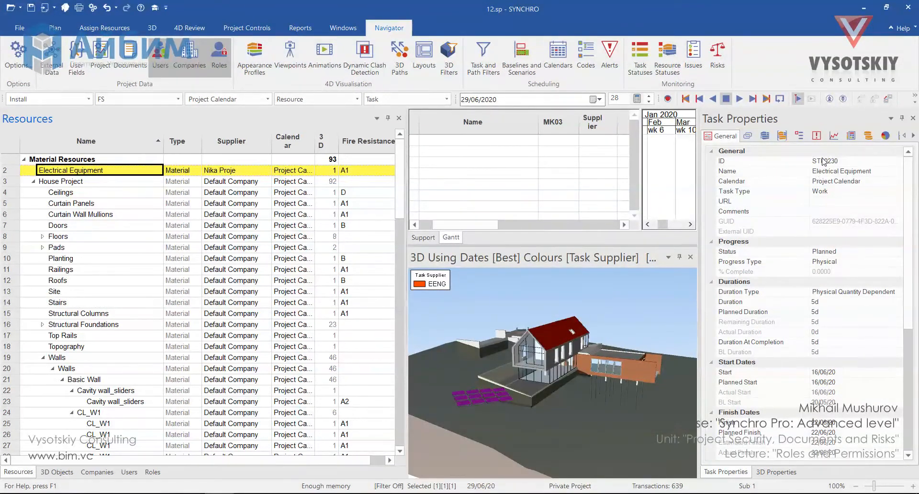
click(748, 135)
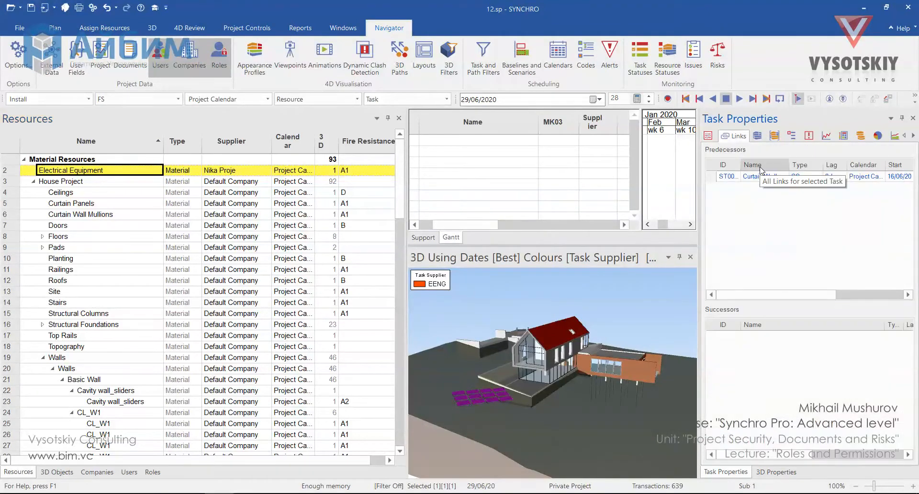